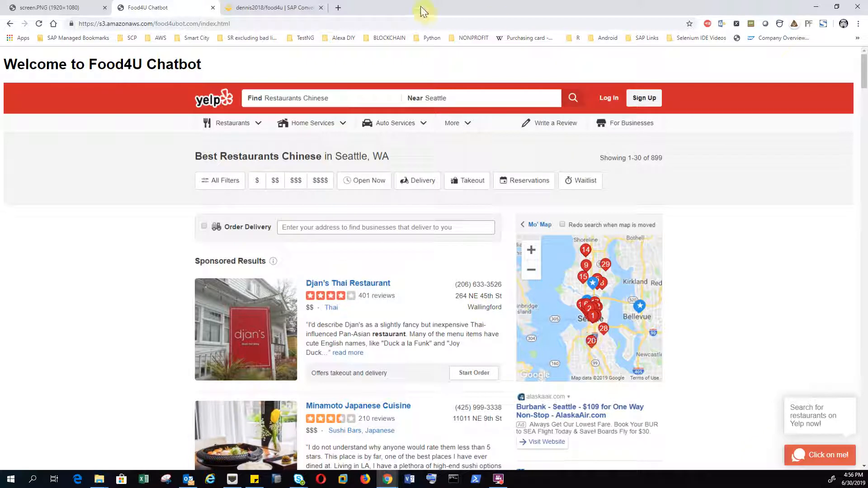
Step: Open the Food4U Bot chat on the page and reply "Yes please" to its offer to search for restaurants
{"action": "left_click", "coordinate": [400, 23]}
{"action": "left_click", "coordinate": [401, 23]}
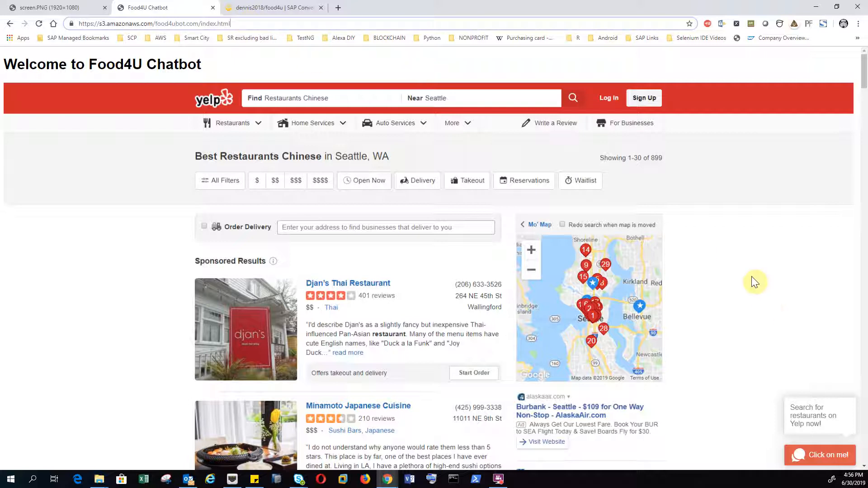
{"action": "left_click", "coordinate": [810, 464]}
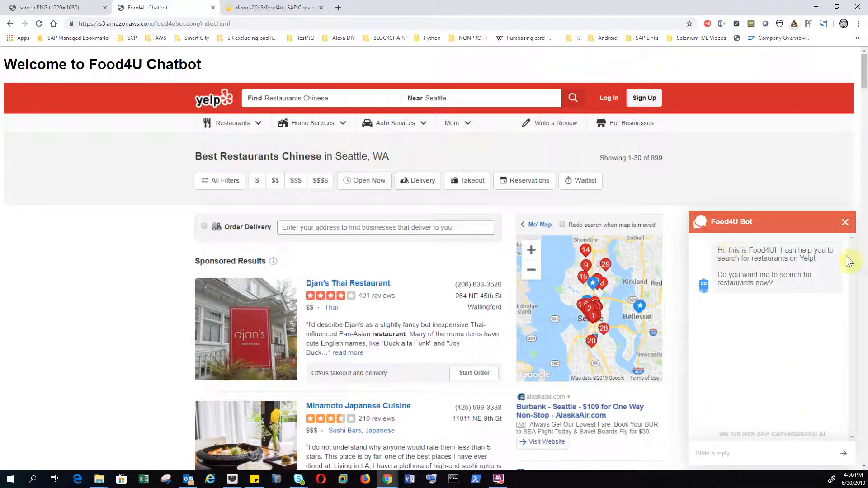
{"action": "left_click", "coordinate": [723, 452]}
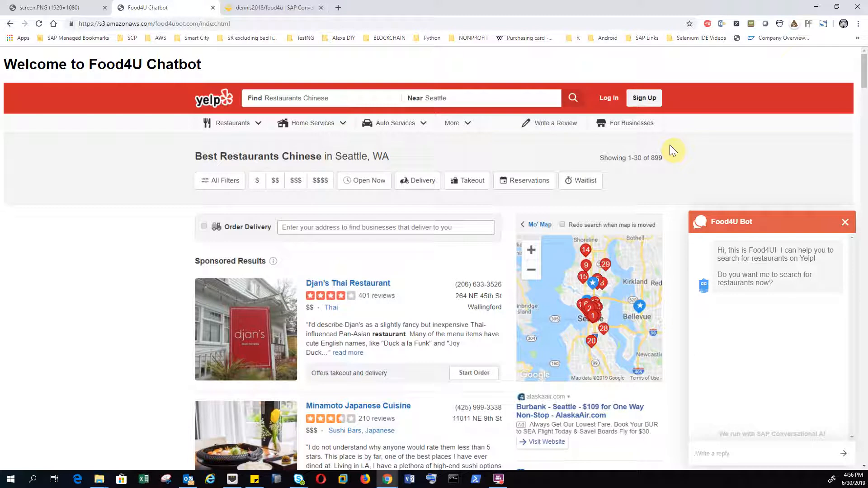
{"action": "type", "text": "Yes please"}
{"action": "key", "text": "Return"}
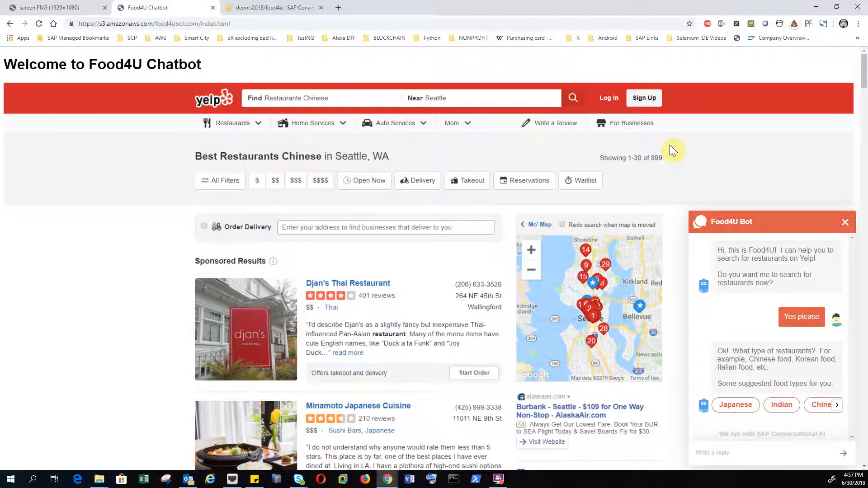
Step: Tell the bot "I want Chinese food" and "I will visit Chicago", and view the Yelp results before returning to the chatbot page
{"action": "type", "text": "I want Chinese food"}
{"action": "key", "text": "Return"}
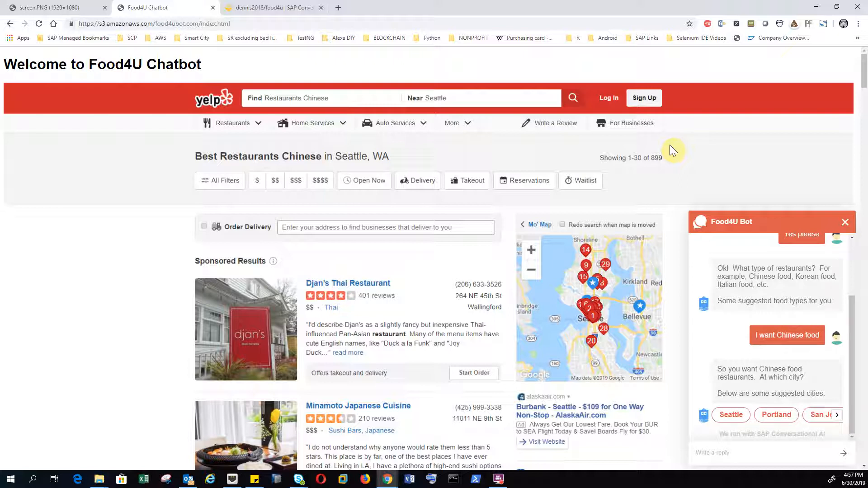
{"action": "type", "text": "I will visit Chicago"}
{"action": "key", "text": "Return"}
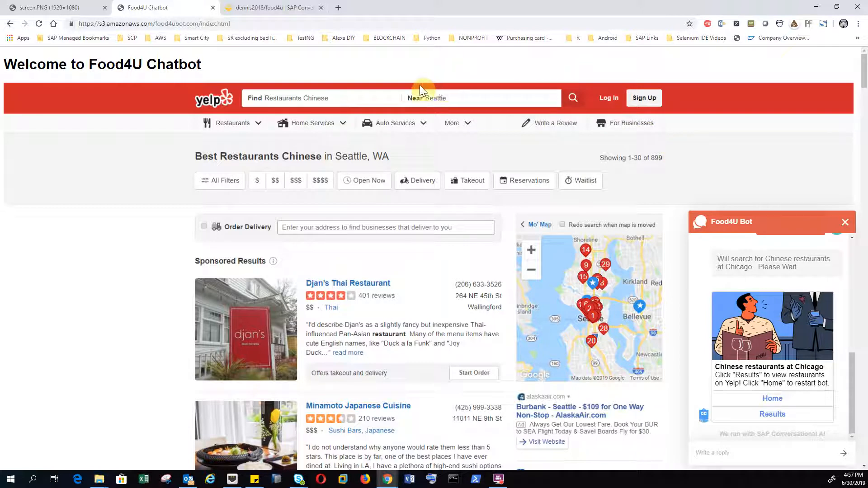
{"action": "left_click", "coordinate": [778, 415]}
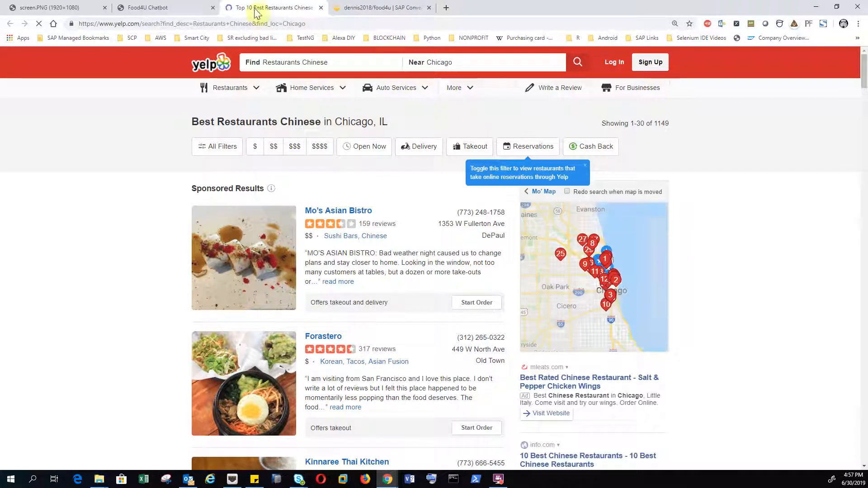
{"action": "left_click", "coordinate": [321, 8]}
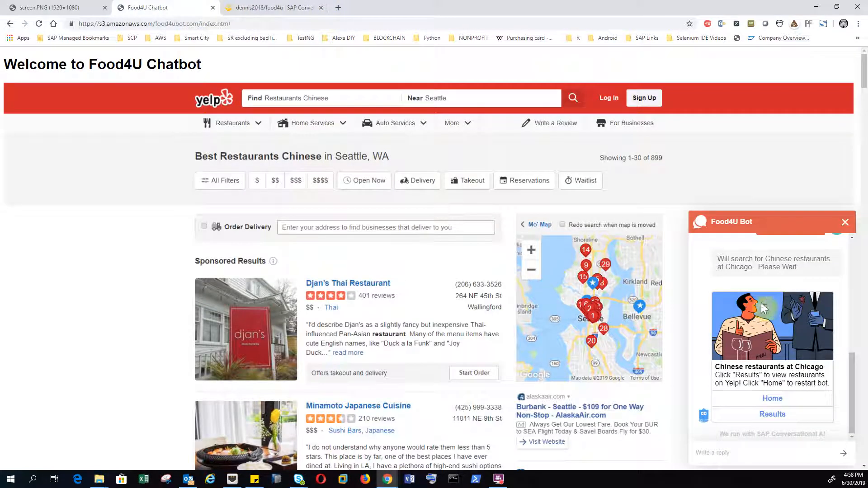
Step: Return the bot to its home prompt and decline the restaurant search with "no thanks"
{"action": "left_click", "coordinate": [773, 399]}
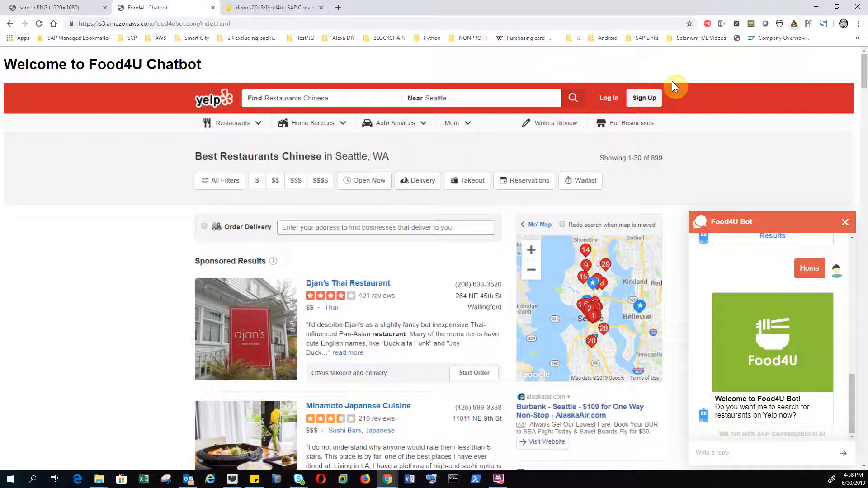
{"action": "type", "text": "no thanks"}
{"action": "key", "text": "Return"}
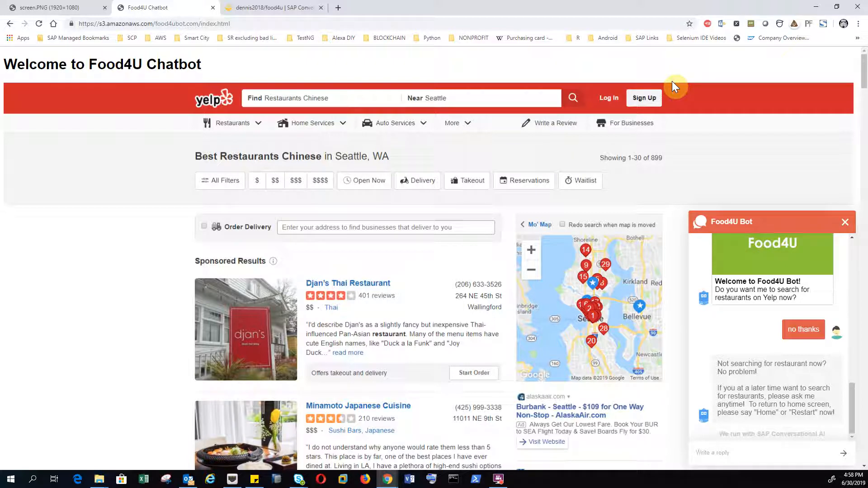
Step: Send "Restart" to the bot and answer "Yes" to its restaurant search offer
{"action": "type", "text": "Restart"}
{"action": "key", "text": "Return"}
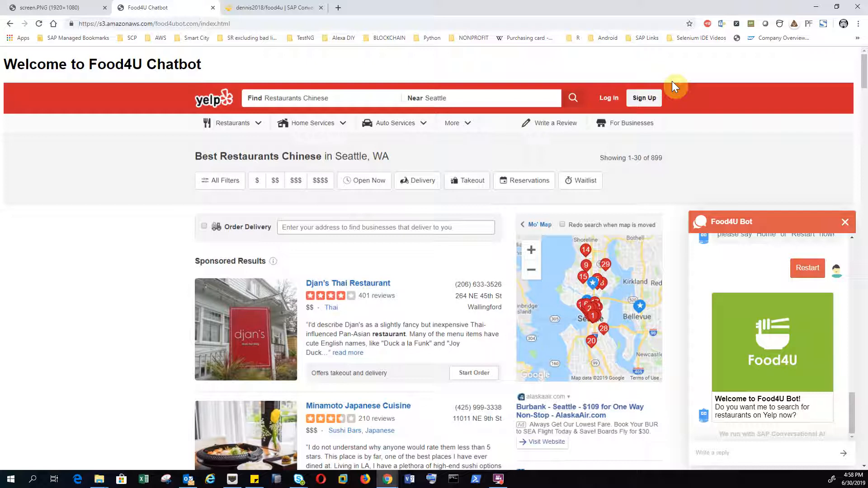
{"action": "type", "text": "Yes"}
{"action": "key", "text": "Return"}
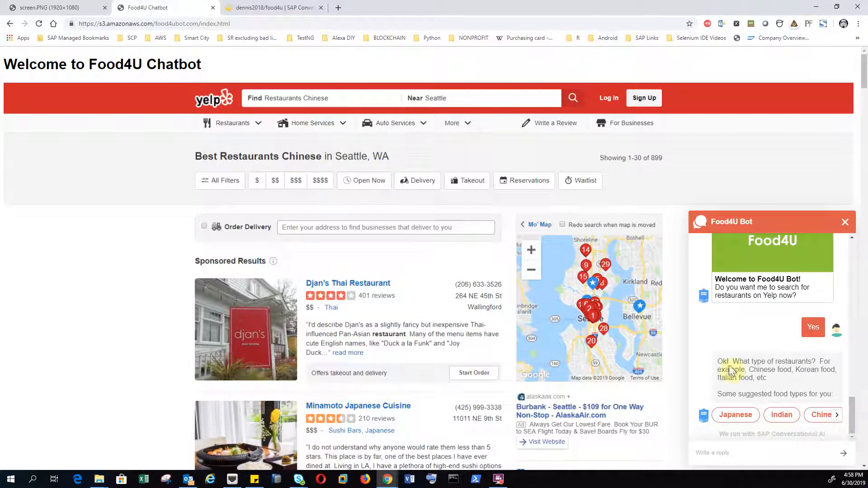
Step: Choose the suggested Korean food type and Seattle as the city, and view the Yelp results before returning to the chatbot page
{"action": "left_click", "coordinate": [837, 416]}
{"action": "left_click", "coordinate": [837, 415]}
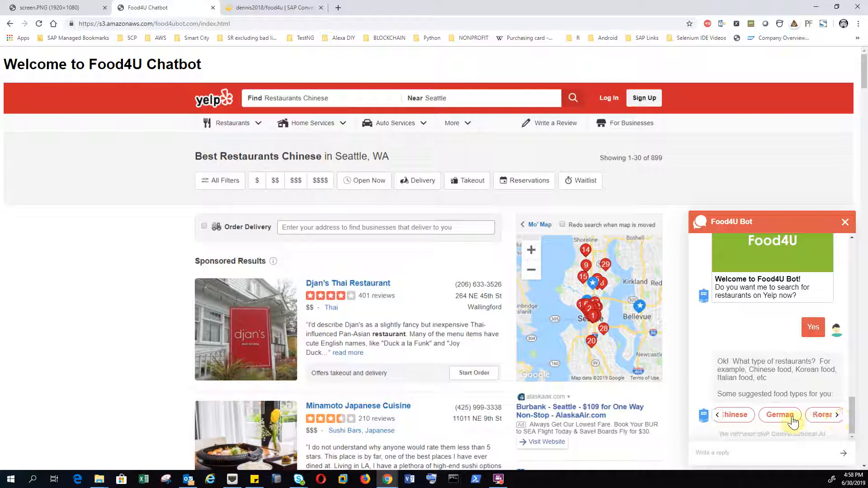
{"action": "left_click", "coordinate": [838, 415]}
{"action": "left_click", "coordinate": [779, 415]}
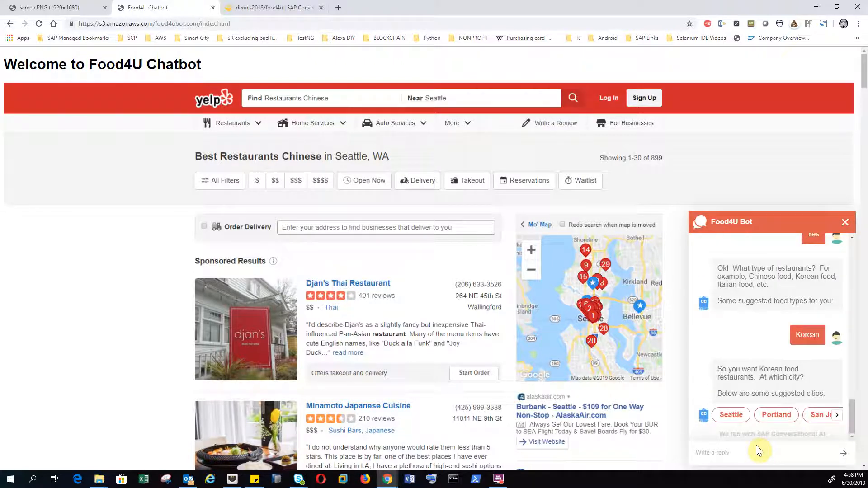
{"action": "left_click", "coordinate": [733, 415]}
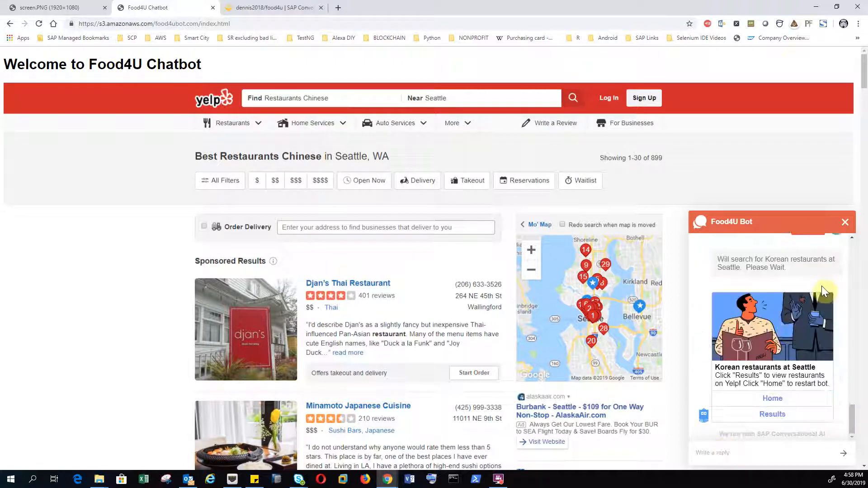
{"action": "left_click", "coordinate": [772, 415]}
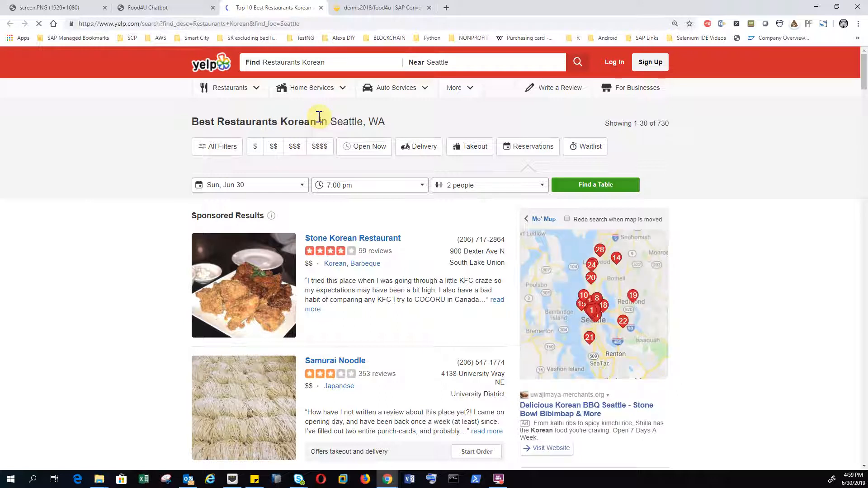
{"action": "left_click", "coordinate": [320, 8]}
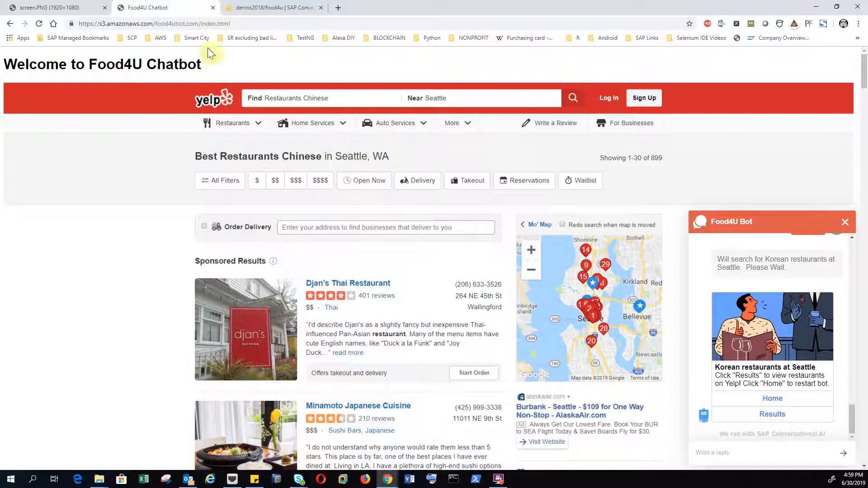
Step: Switch to the food4u bot in SAP Conversational AI and load its base web address without the /train/intents part
{"action": "left_click", "coordinate": [247, 9]}
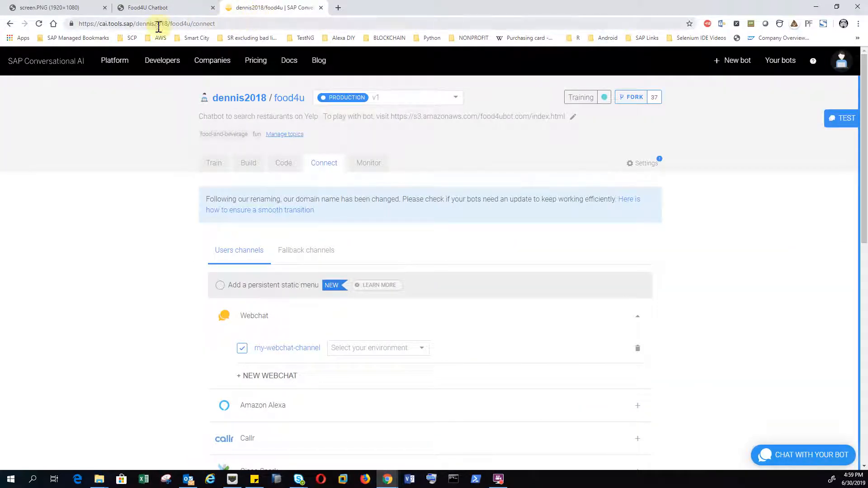
{"action": "left_click", "coordinate": [211, 172]}
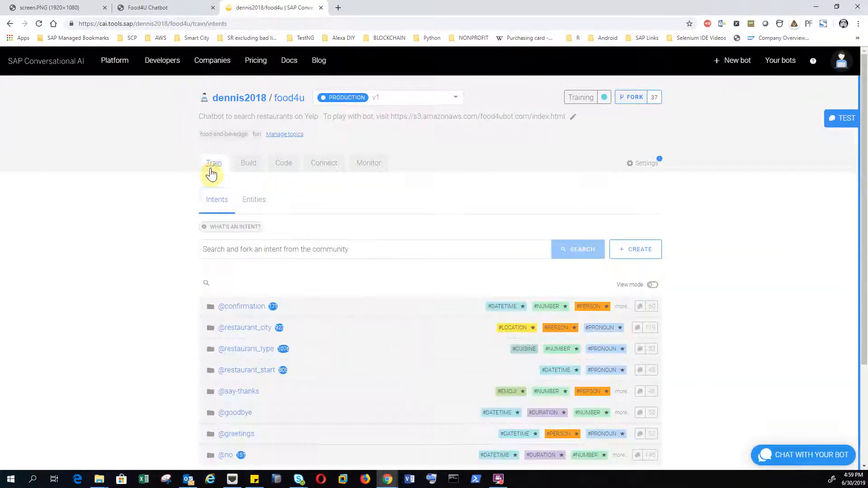
{"action": "left_click_drag", "start_coordinate": [191, 23], "coordinate": [271, 23]}
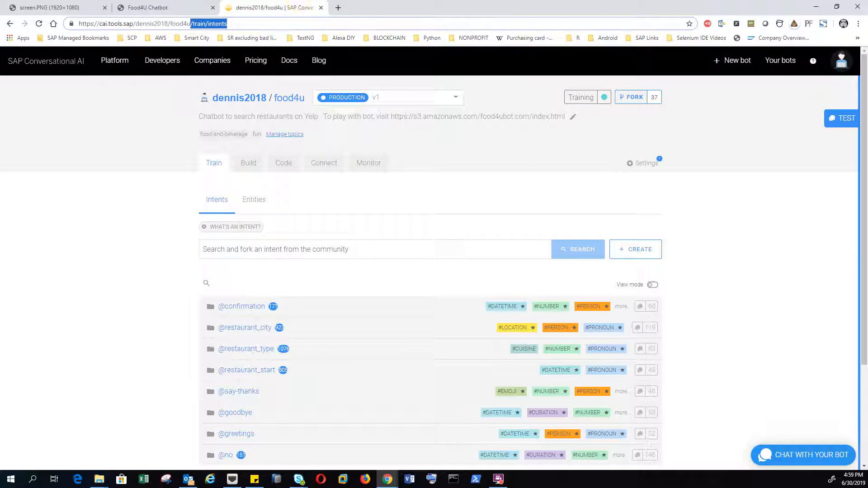
{"action": "key", "text": "BackSpace"}
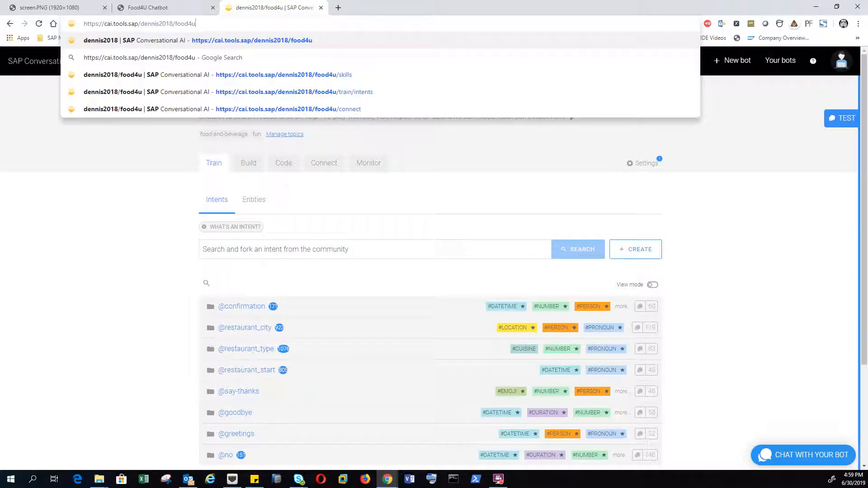
{"action": "key", "text": "Return"}
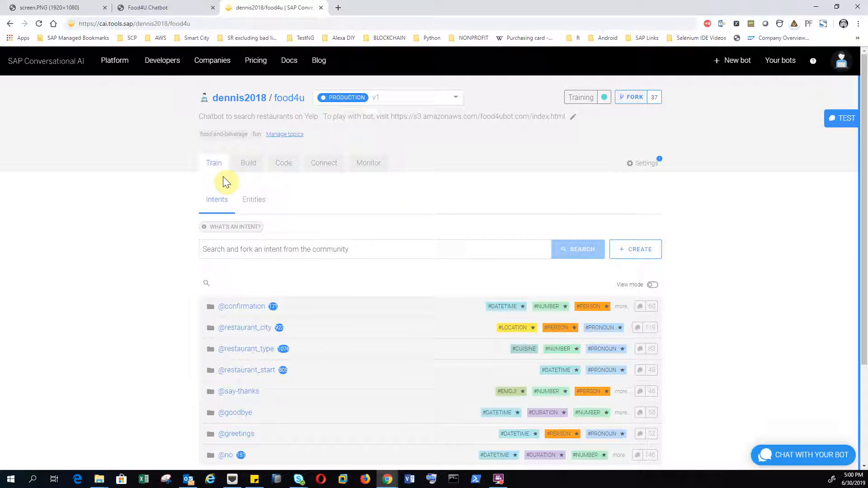
Step: Open the settings of my-webchat-channel among the bot's connected Webchat channels
{"action": "left_click", "coordinate": [324, 174]}
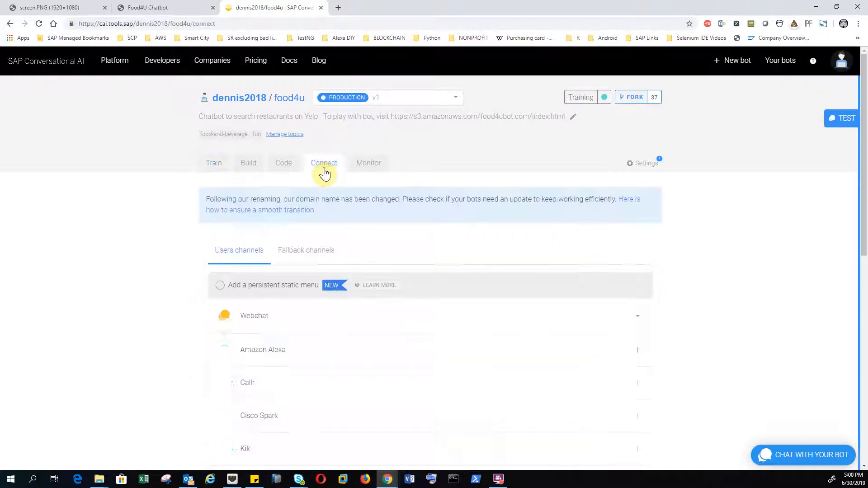
{"action": "left_click", "coordinate": [261, 316]}
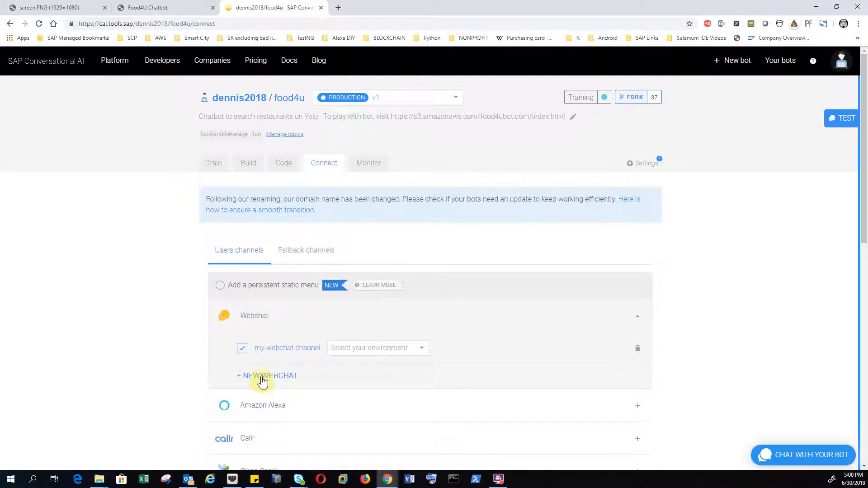
{"action": "left_click", "coordinate": [310, 354]}
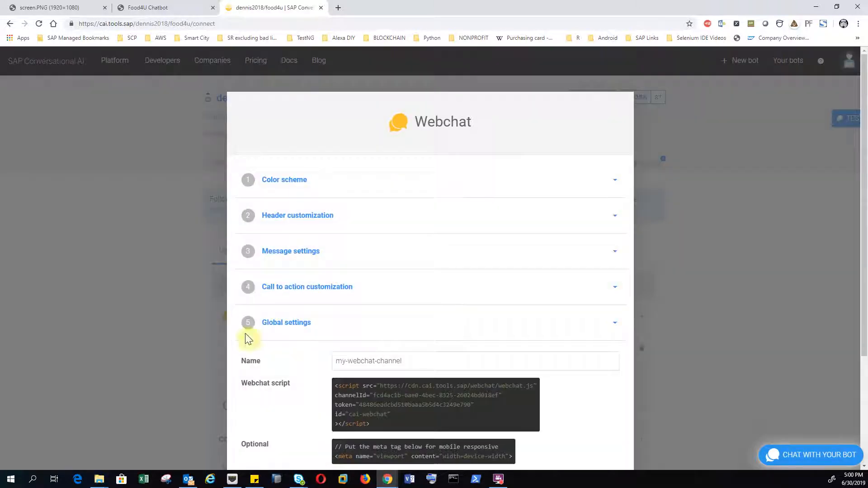
Step: Expand and review the webchat's color scheme, header customization and message settings
{"action": "left_click", "coordinate": [310, 165]}
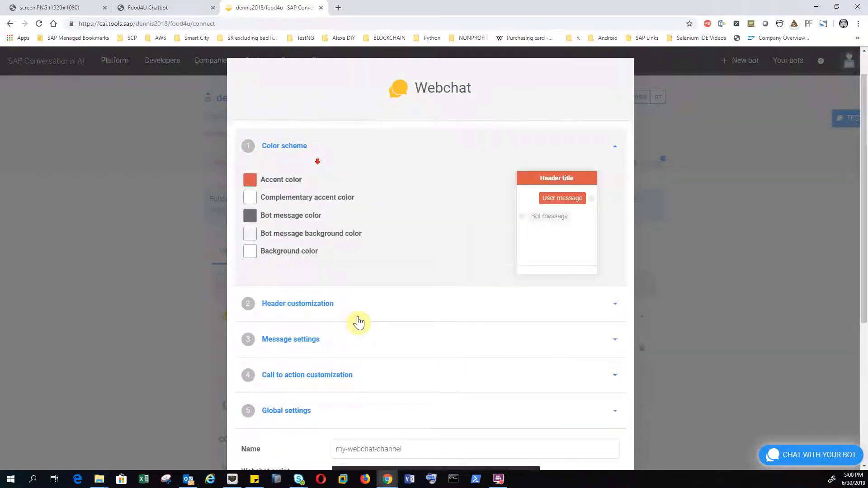
{"action": "left_click", "coordinate": [343, 308]}
{"action": "scroll", "coordinate": [342, 305], "scroll_direction": "down", "scroll_amount": 3}
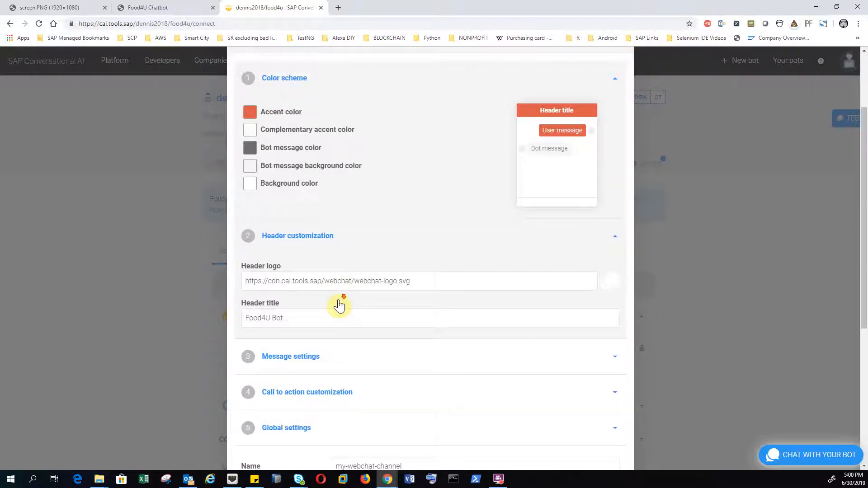
{"action": "left_click", "coordinate": [339, 303]}
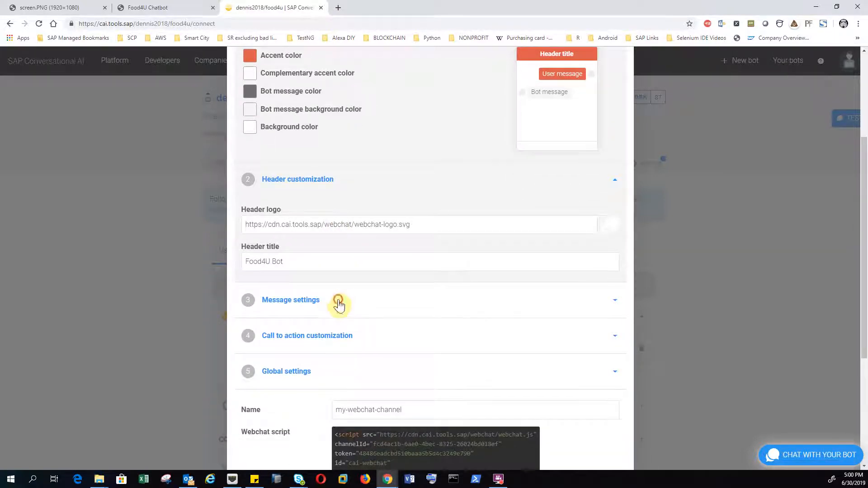
{"action": "scroll", "coordinate": [339, 305], "scroll_direction": "down", "scroll_amount": 1}
{"action": "scroll", "coordinate": [339, 301], "scroll_direction": "down", "scroll_amount": 1}
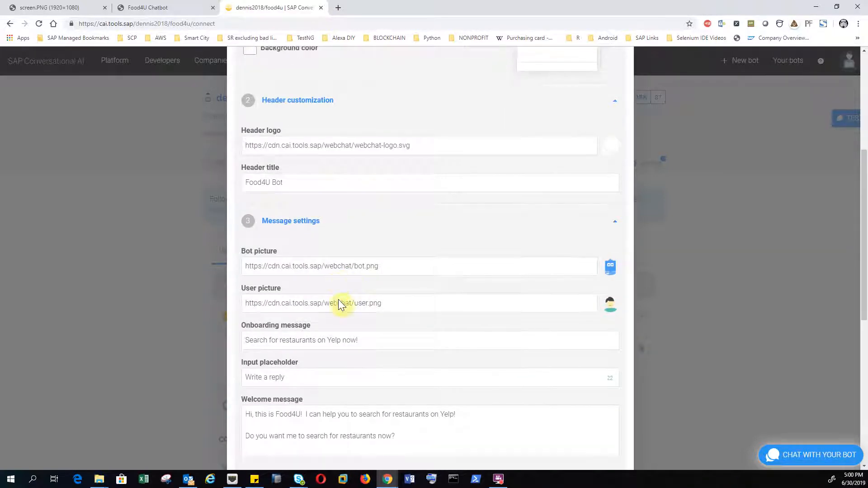
{"action": "scroll", "coordinate": [339, 299], "scroll_direction": "down", "scroll_amount": 1}
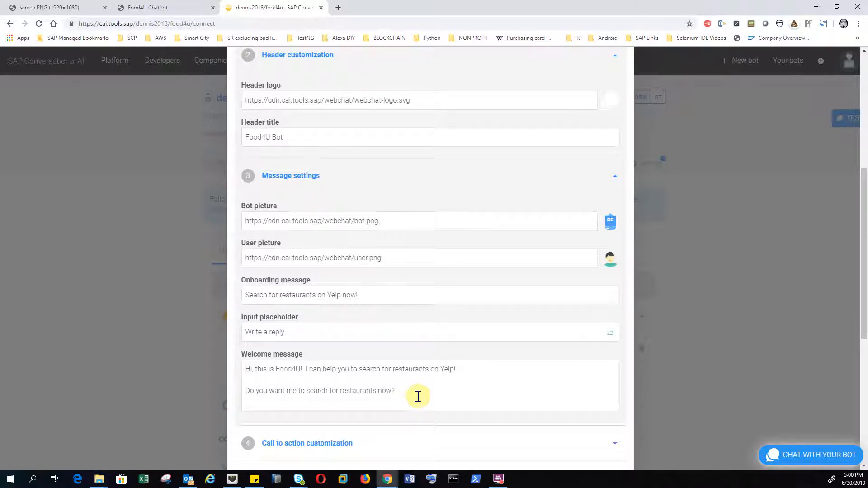
{"action": "scroll", "coordinate": [415, 396], "scroll_direction": "down", "scroll_amount": 2}
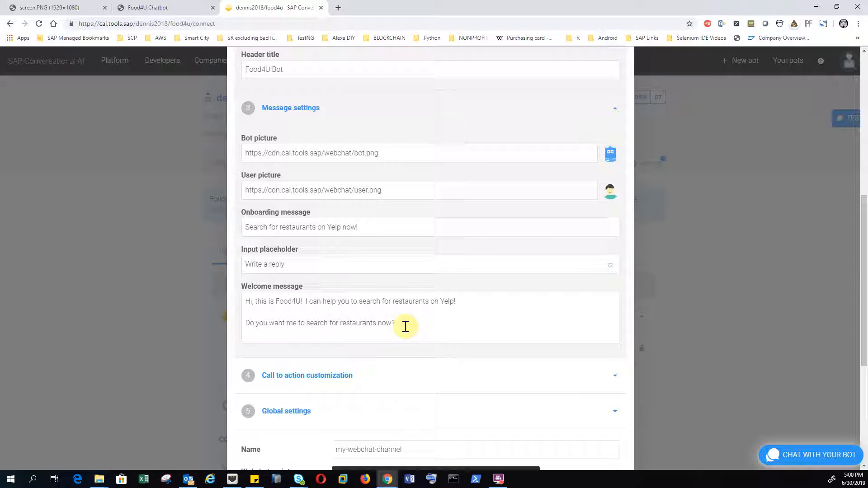
Step: Expand and review the webchat's call to action customization, including its title, and the global settings
{"action": "left_click", "coordinate": [319, 383]}
{"action": "scroll", "coordinate": [402, 376], "scroll_direction": "down", "scroll_amount": 3}
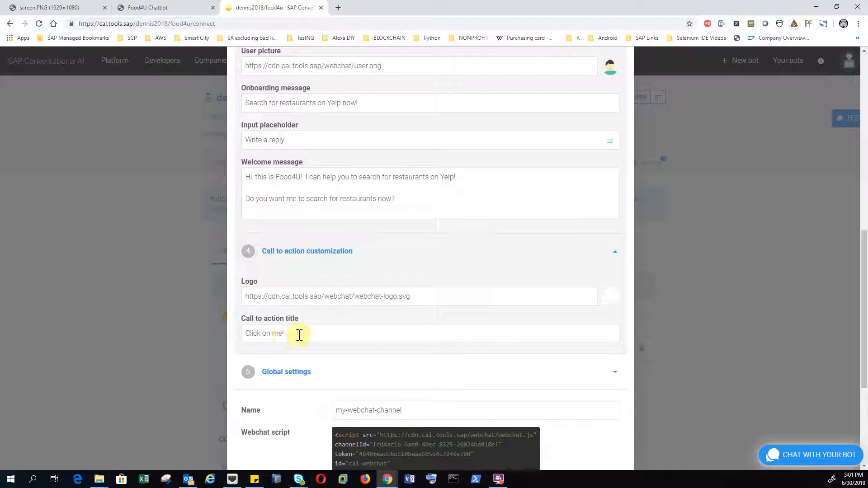
{"action": "triple_click", "coordinate": [265, 336]}
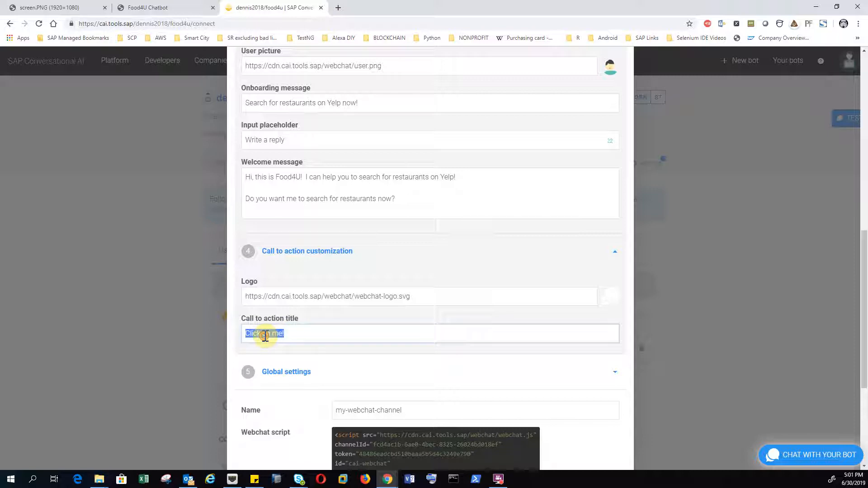
{"action": "left_click", "coordinate": [265, 336]}
{"action": "scroll", "coordinate": [293, 348], "scroll_direction": "down", "scroll_amount": 1}
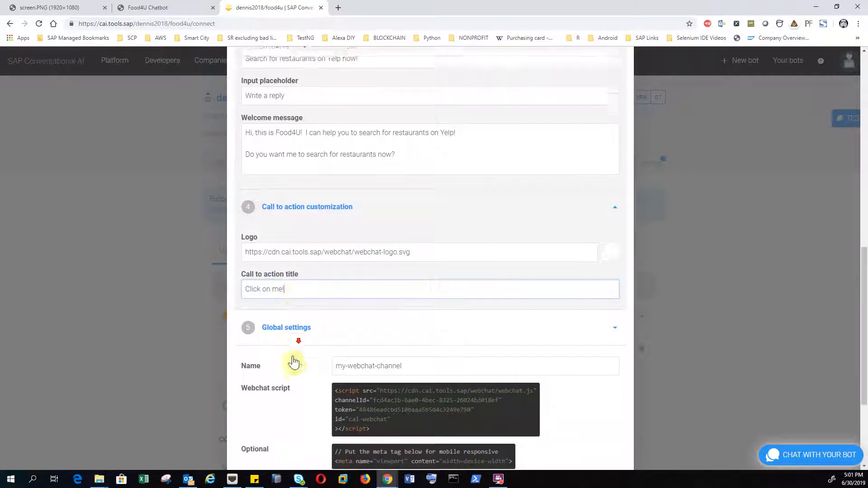
{"action": "left_click", "coordinate": [262, 316]}
{"action": "scroll", "coordinate": [350, 365], "scroll_direction": "down", "scroll_amount": 3}
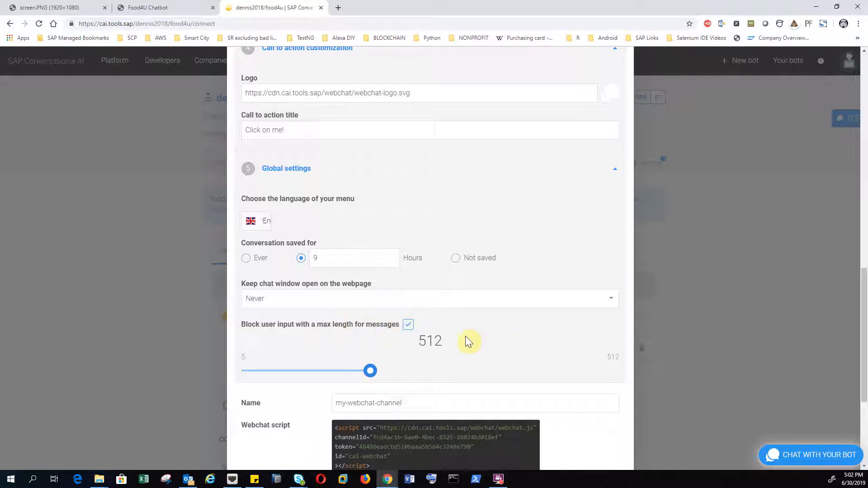
Step: Review the webchat script of my-webchat-channel and save the channel's changes
{"action": "scroll", "coordinate": [465, 335], "scroll_direction": "down", "scroll_amount": 4}
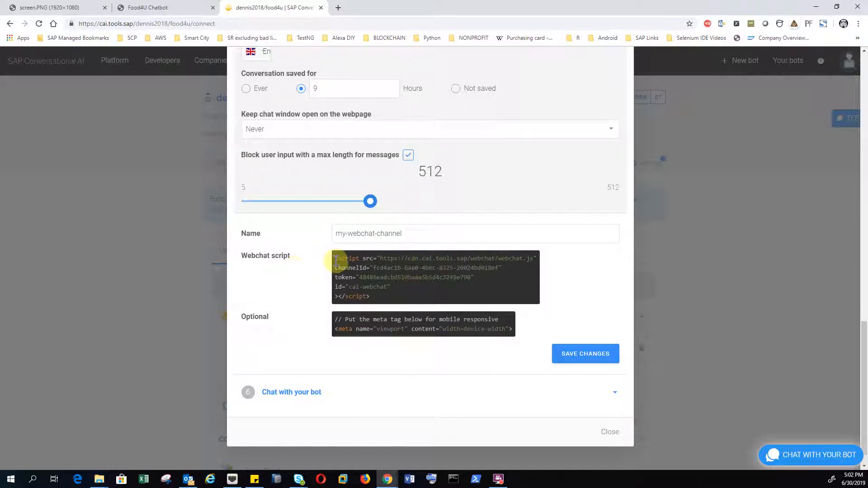
{"action": "left_click_drag", "start_coordinate": [335, 259], "coordinate": [393, 304]}
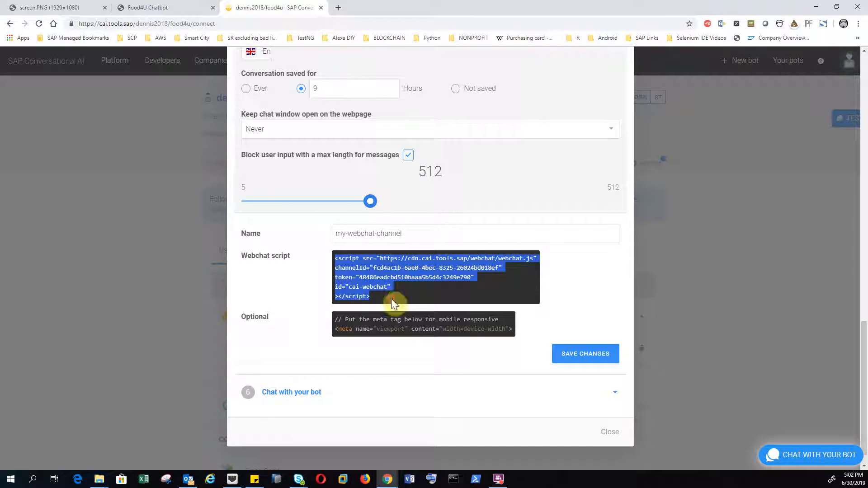
{"action": "left_click", "coordinate": [354, 273]}
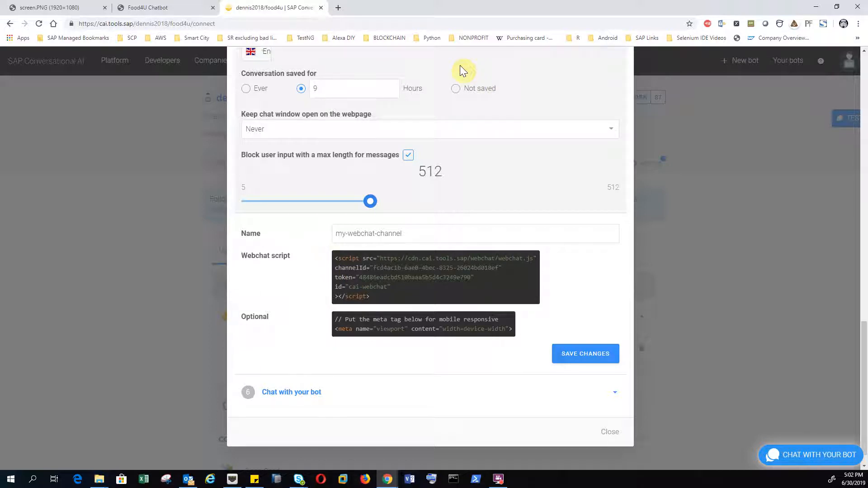
{"action": "left_click", "coordinate": [575, 354]}
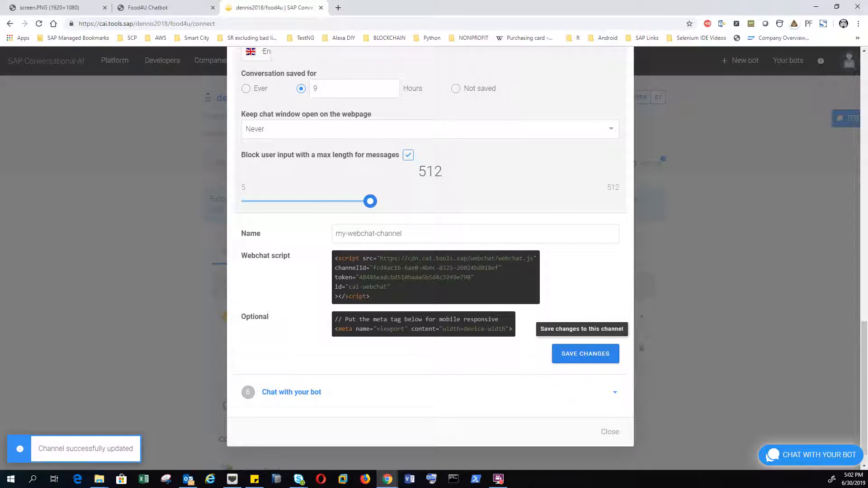
Step: Switch to the 5-31_Food4U folder in File Explorer and open index.html for editing in Notepad++
{"action": "left_click", "coordinate": [99, 479]}
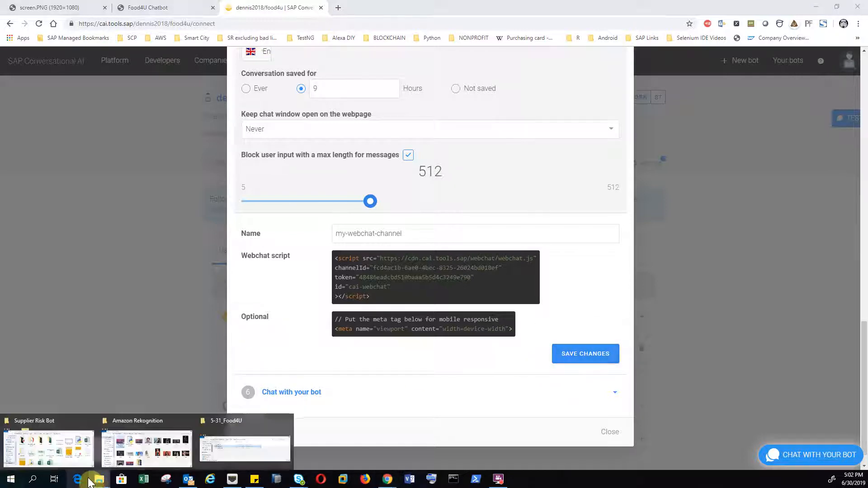
{"action": "left_click", "coordinate": [224, 441]}
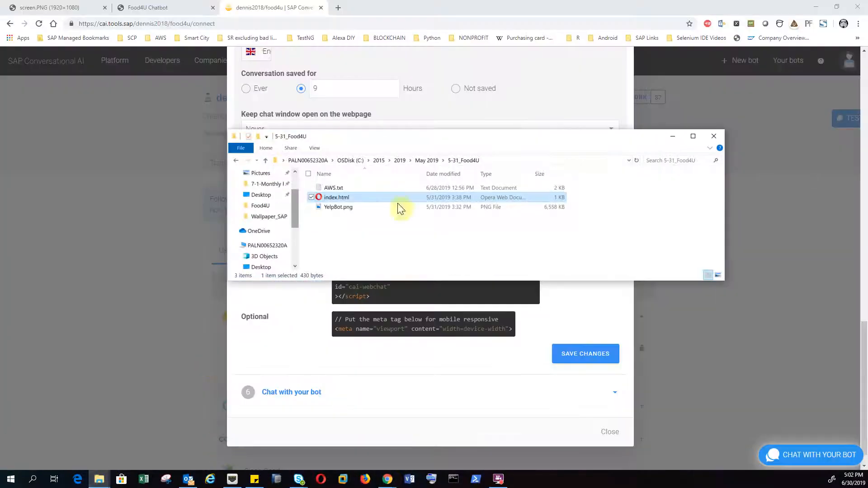
{"action": "left_click", "coordinate": [819, 8]}
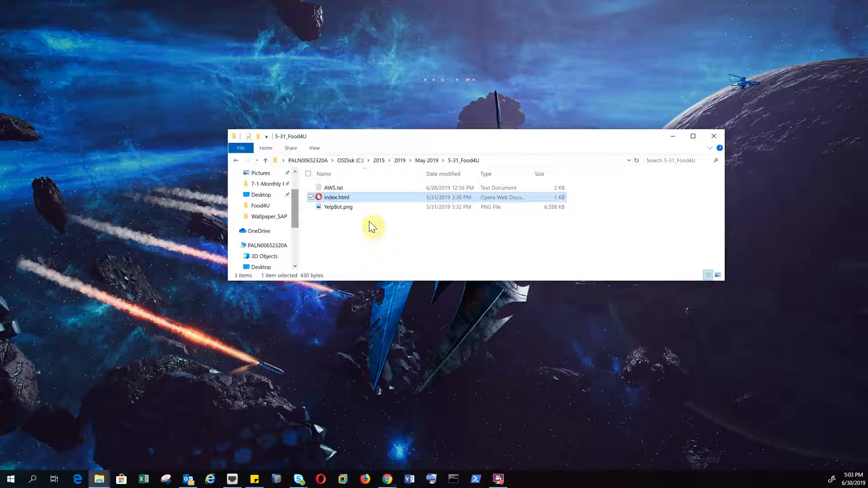
{"action": "right_click", "coordinate": [349, 199]}
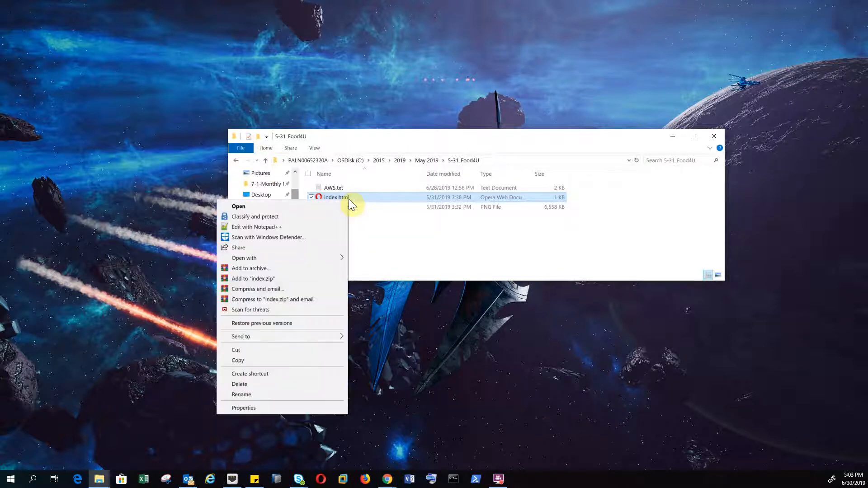
{"action": "left_click", "coordinate": [328, 226]}
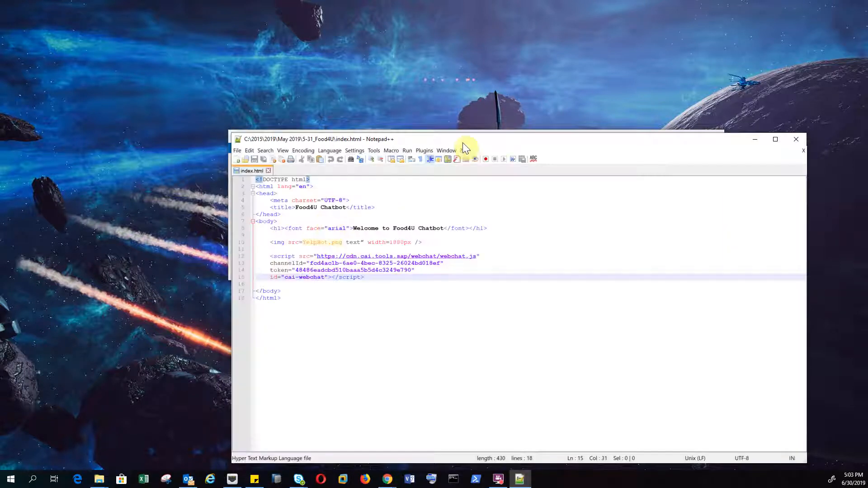
{"action": "left_click_drag", "start_coordinate": [465, 140], "coordinate": [413, 107]}
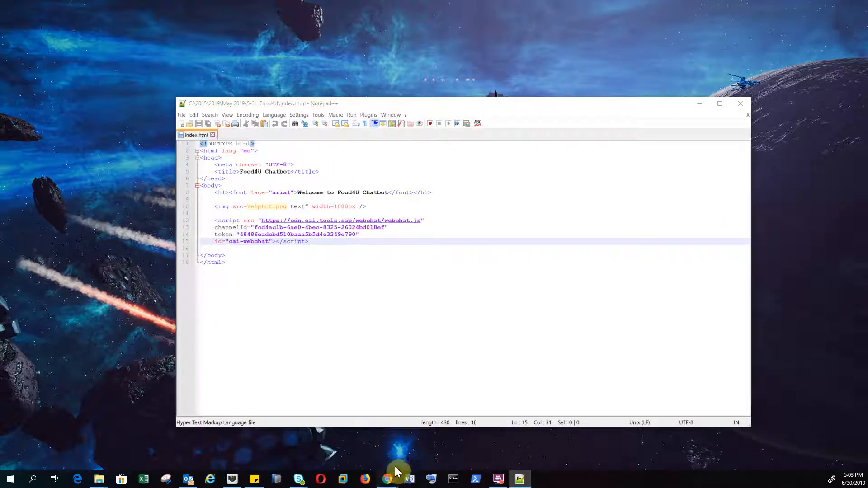
Step: Compare the channel's webchat script with the one embedded in index.html, and close both the file and the channel settings
{"action": "mouse_move", "coordinate": [395, 466]}
{"action": "left_click", "coordinate": [818, 457]}
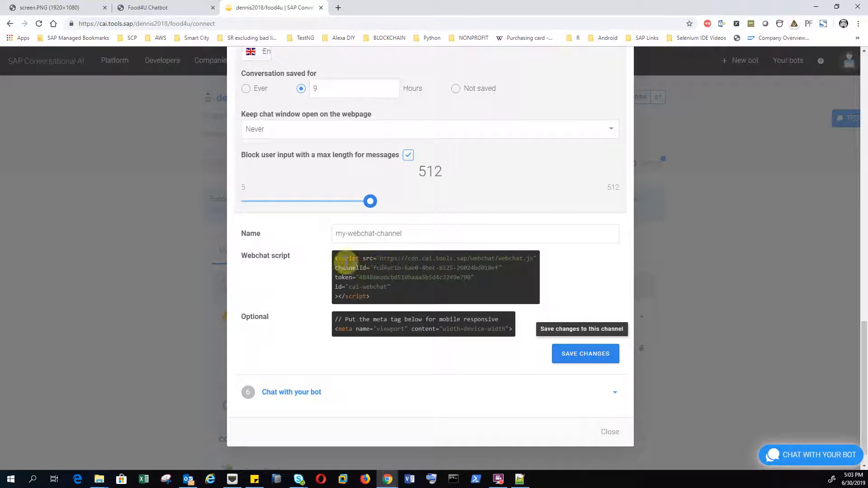
{"action": "left_click_drag", "start_coordinate": [334, 259], "coordinate": [392, 306]}
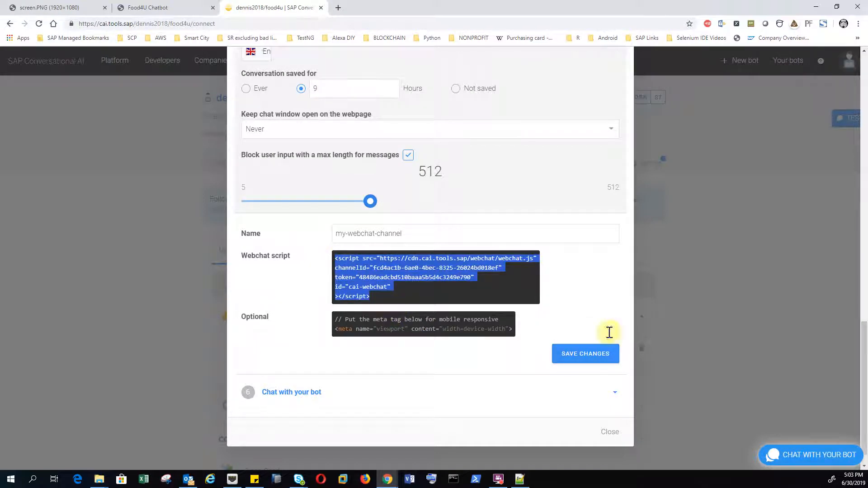
{"action": "left_click", "coordinate": [520, 479]}
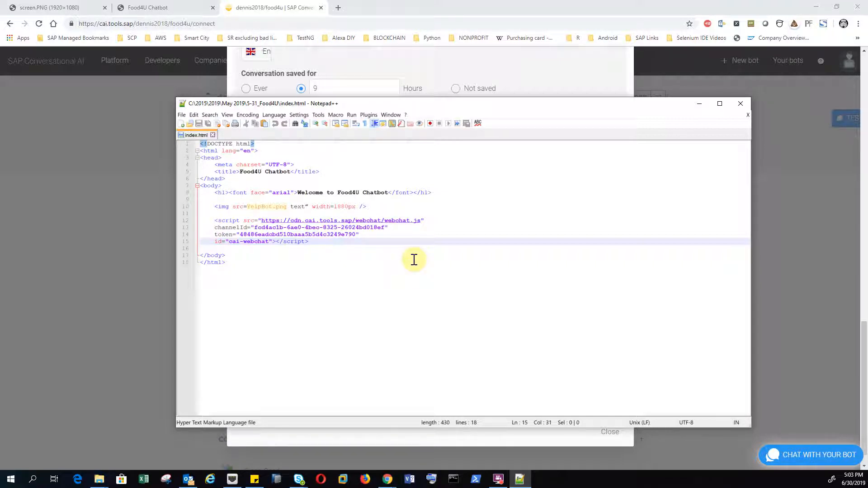
{"action": "left_click", "coordinate": [719, 104]}
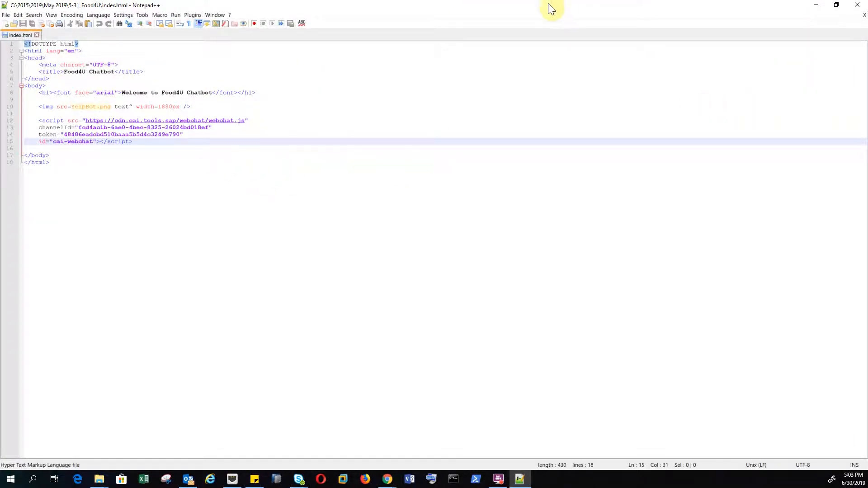
{"action": "left_click_drag", "start_coordinate": [544, 13], "coordinate": [521, 45]}
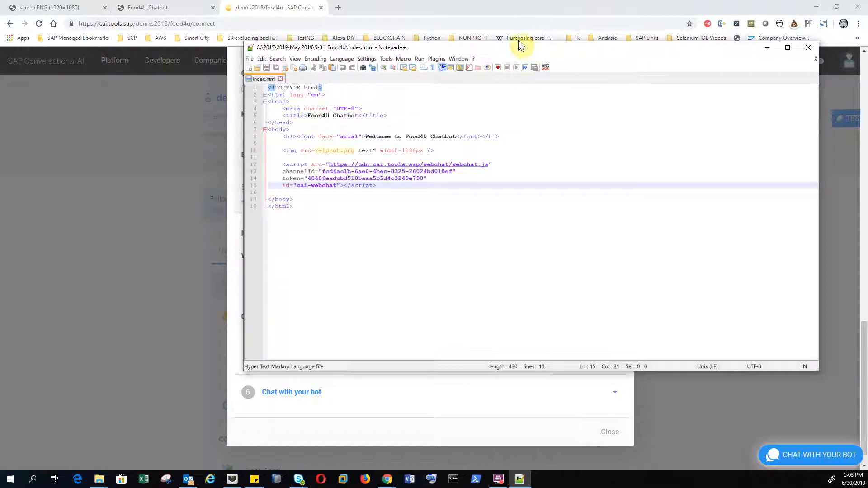
{"action": "left_click", "coordinate": [805, 47]}
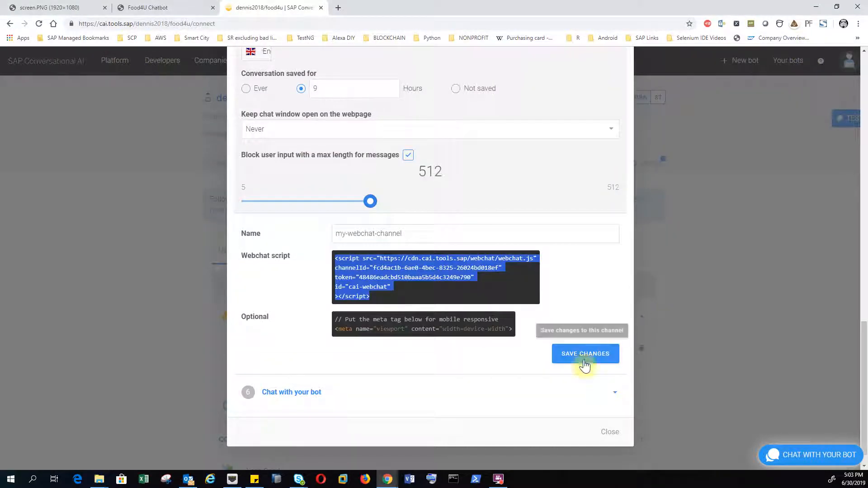
{"action": "left_click", "coordinate": [609, 433]}
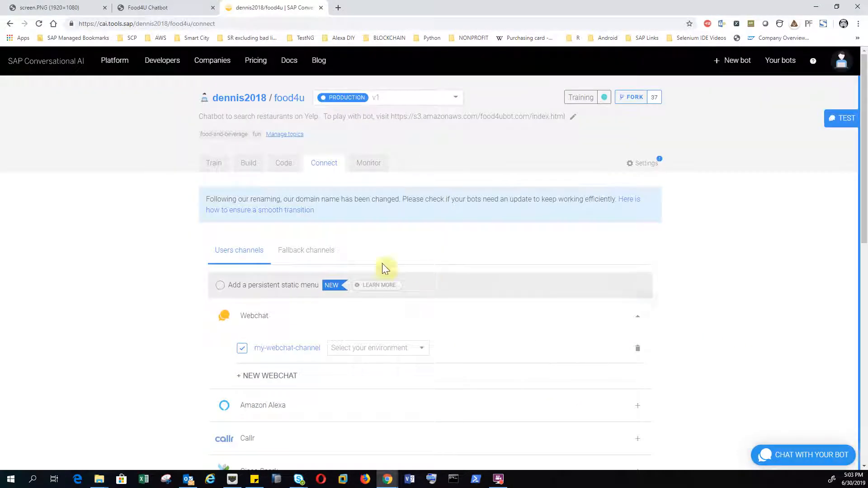
Step: Return to the Food4U Chatbot page, collapse its chat window and examine the page's web address
{"action": "left_click", "coordinate": [168, 10]}
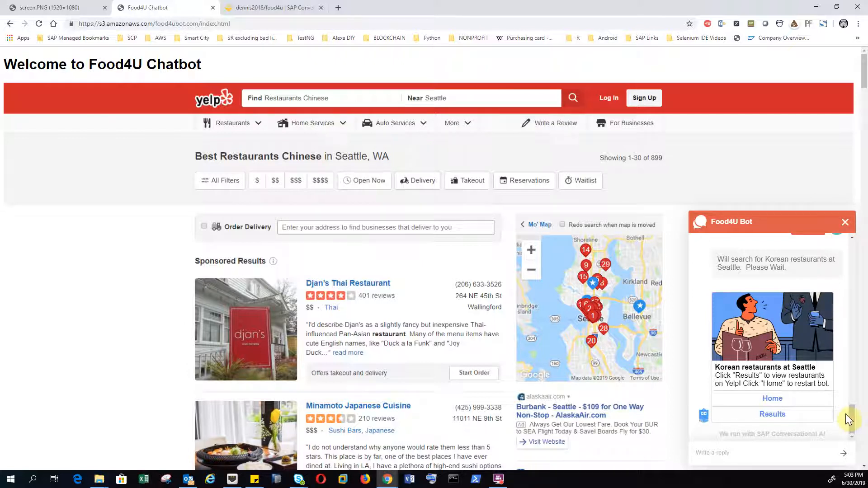
{"action": "left_click", "coordinate": [846, 223]}
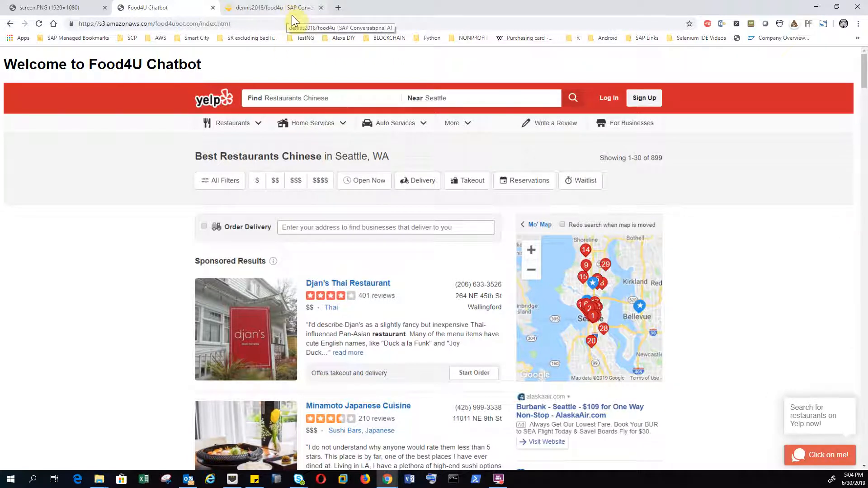
{"action": "left_click", "coordinate": [244, 23]}
{"action": "left_click", "coordinate": [243, 22]}
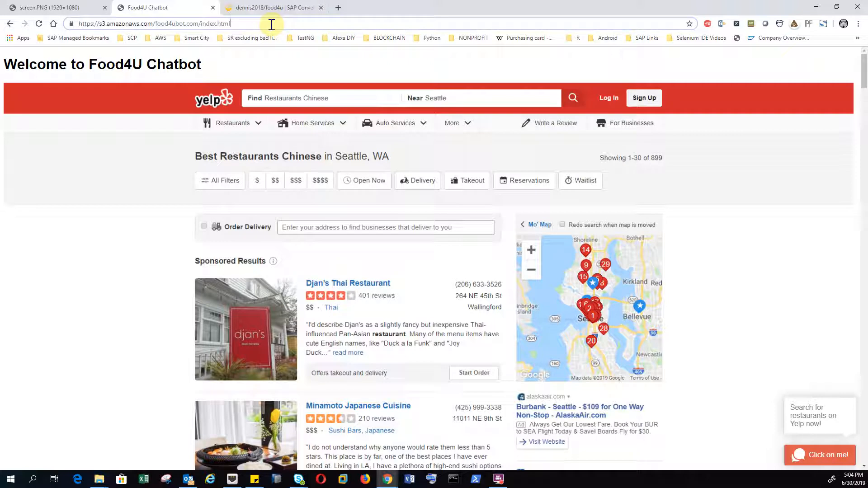
Step: Show the food4u bot's training intents in SAP Conversational AI and load its web address without the /train/intents part
{"action": "left_click", "coordinate": [267, 10]}
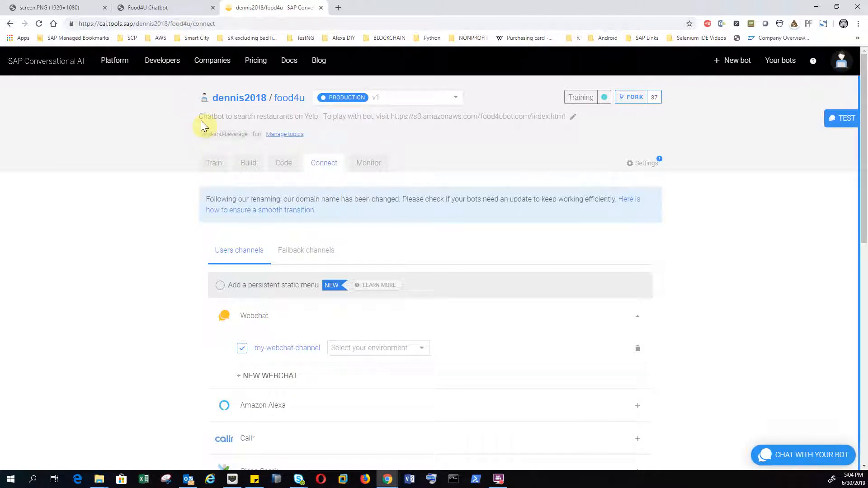
{"action": "left_click", "coordinate": [211, 166]}
{"action": "left_click_drag", "start_coordinate": [190, 23], "coordinate": [266, 24]}
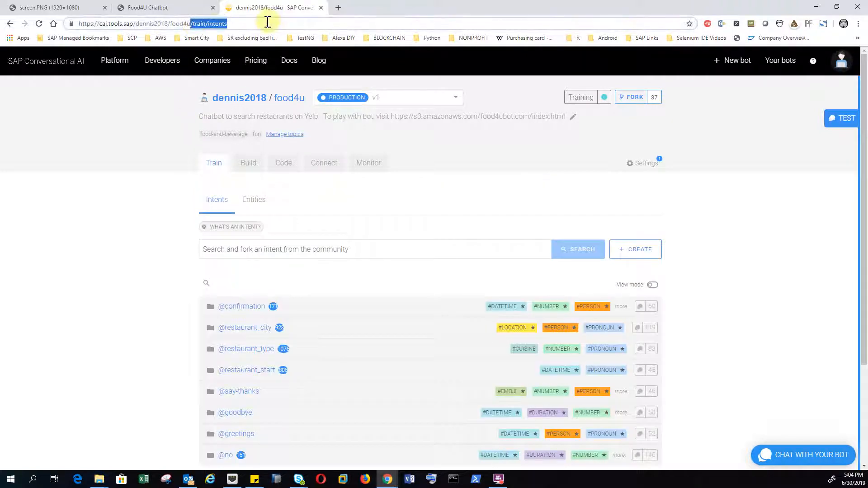
{"action": "key", "text": "BackSpace"}
{"action": "key", "text": "Return"}
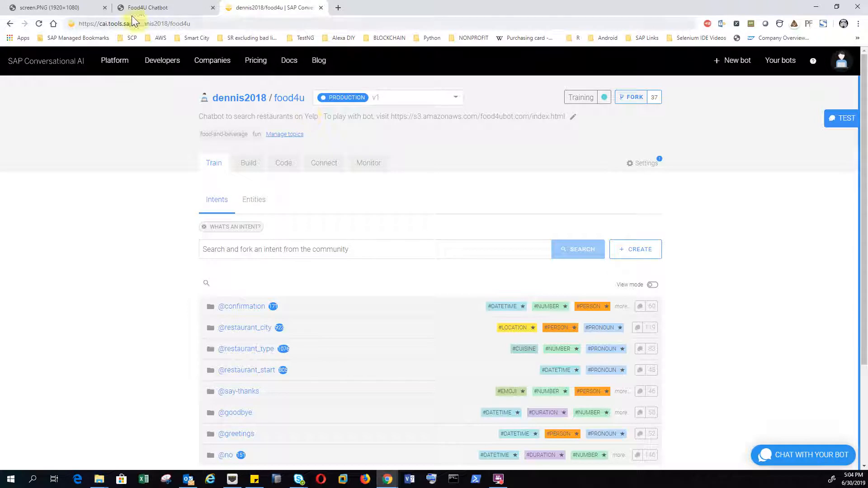
Step: Reopen the Food4U Bot chat window on the Food4U Chatbot page
{"action": "left_click", "coordinate": [149, 6]}
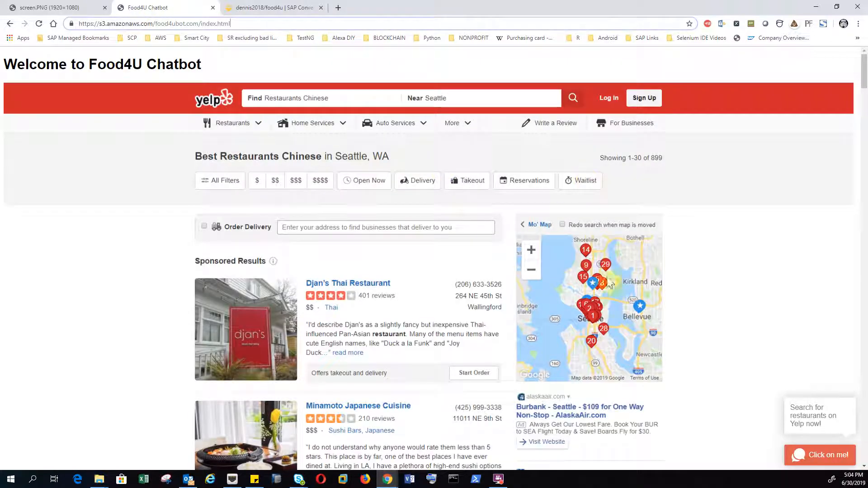
{"action": "left_click", "coordinate": [841, 457]}
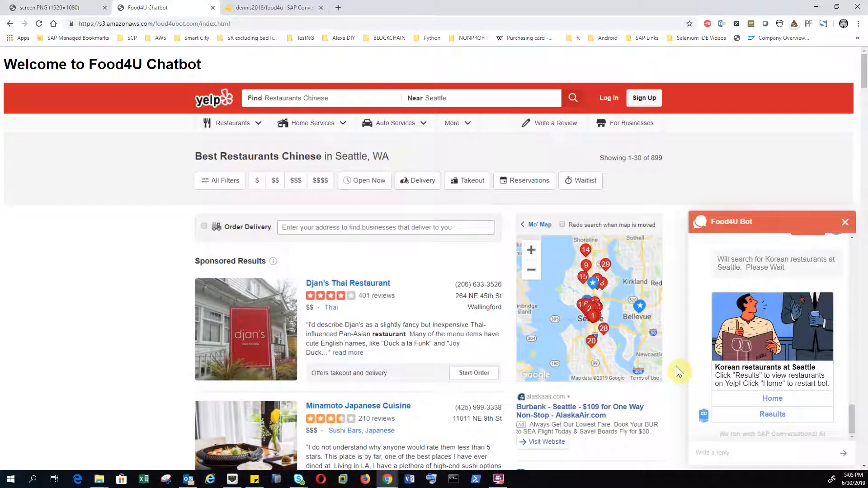